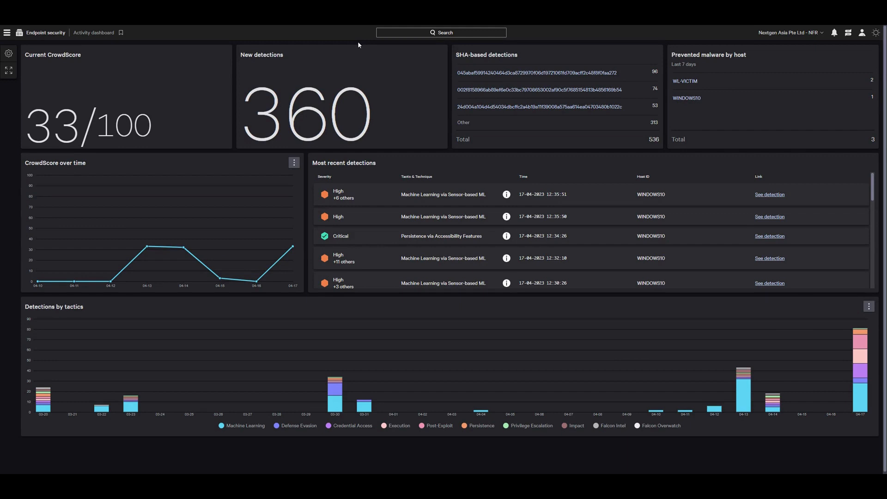
# - Create a new Windows prevention policy named "Phase 1 Detection Only" in Endpoint security
pyautogui.click(8, 33)
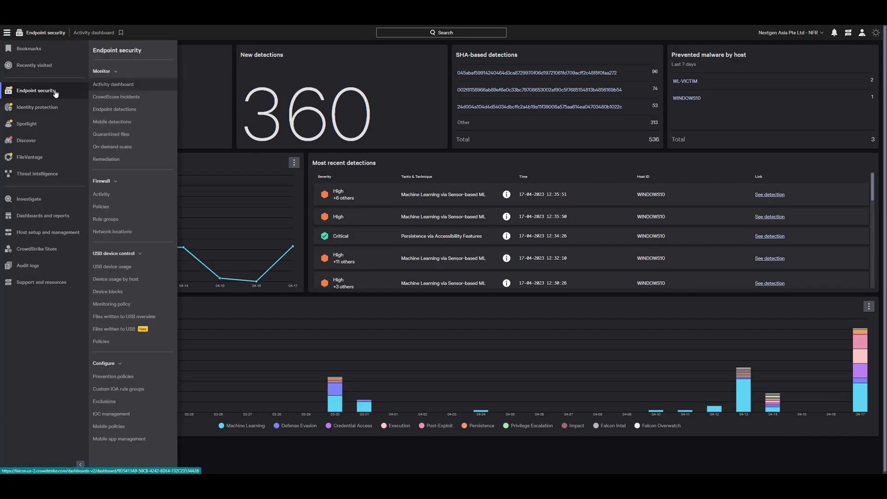
pyautogui.click(140, 377)
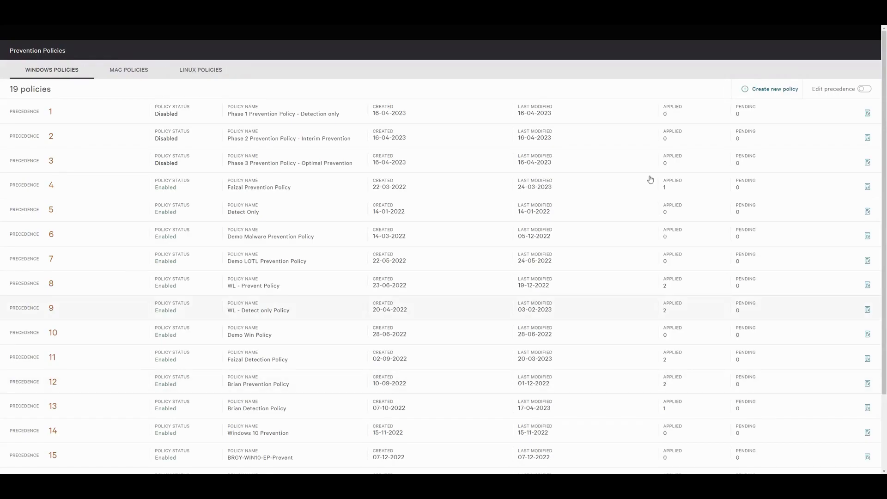
pyautogui.click(772, 92)
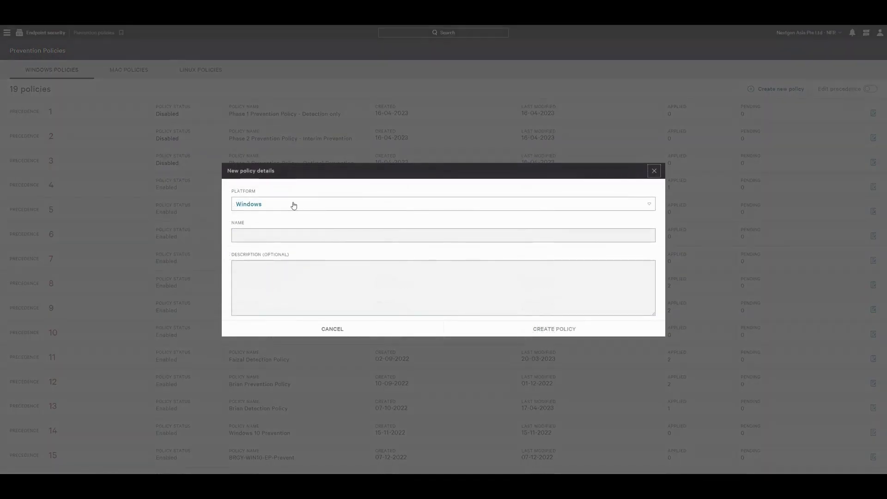
pyautogui.click(293, 205)
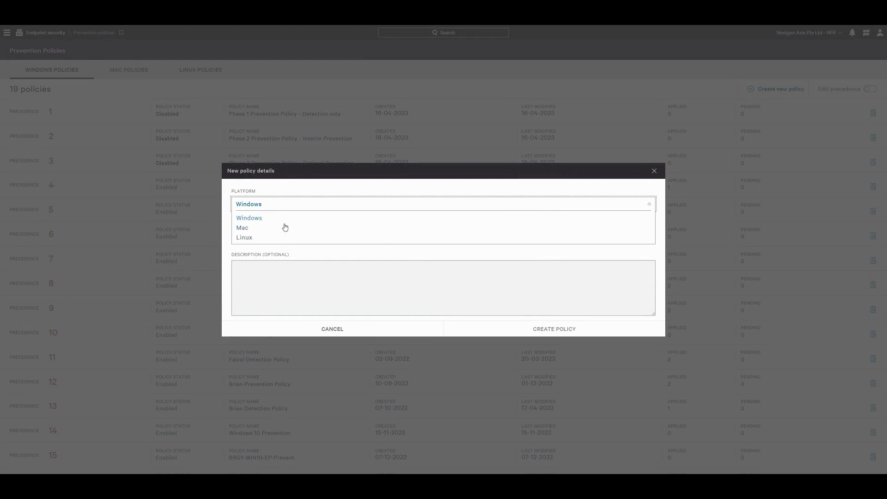
pyautogui.click(285, 218)
pyautogui.click(286, 237)
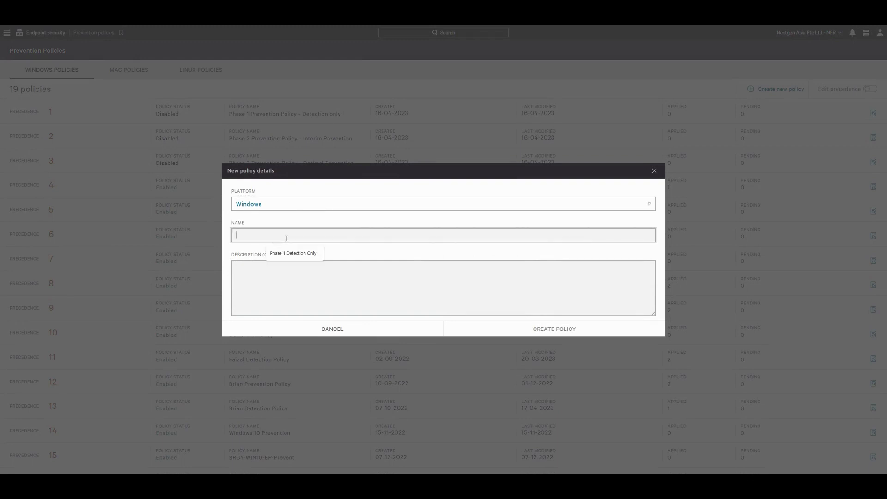
pyautogui.click(294, 253)
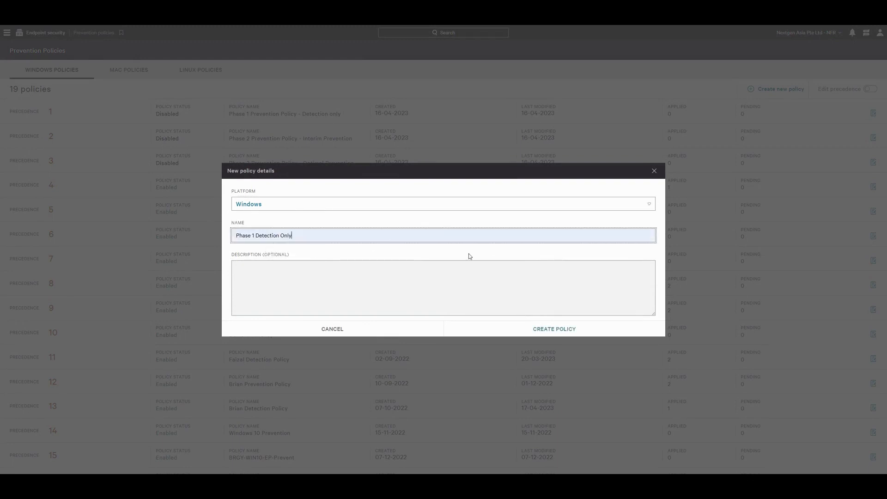
pyautogui.click(589, 333)
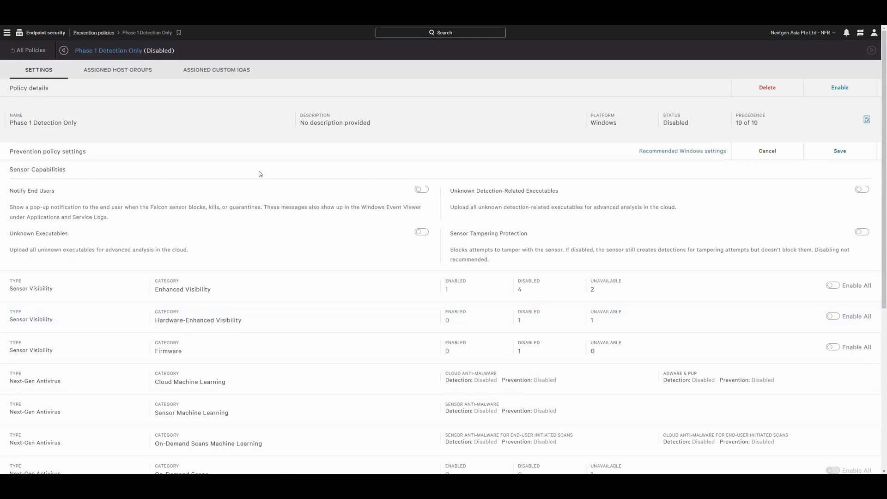
# - Review the new policy's name, description, platform, status and precedence, and enable the policy
pyautogui.doubleClick(16, 114)
pyautogui.click(306, 120)
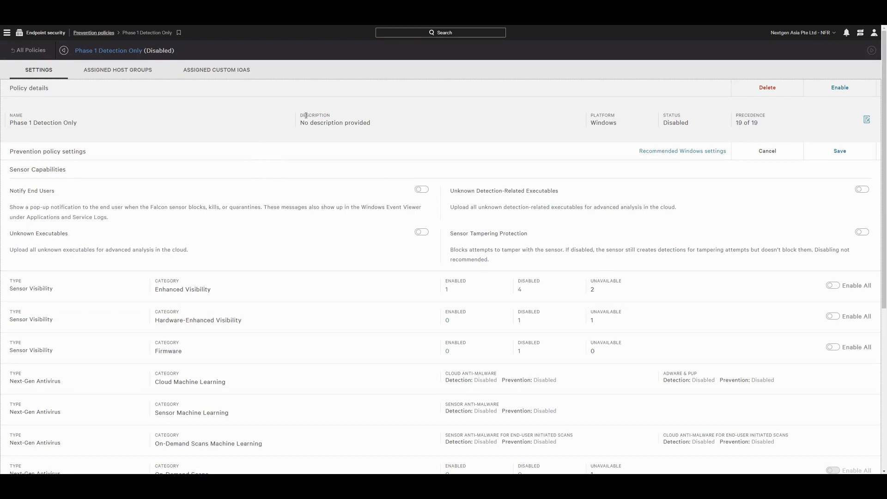
pyautogui.doubleClick(596, 114)
pyautogui.doubleClick(671, 115)
pyautogui.click(749, 114)
pyautogui.click(823, 90)
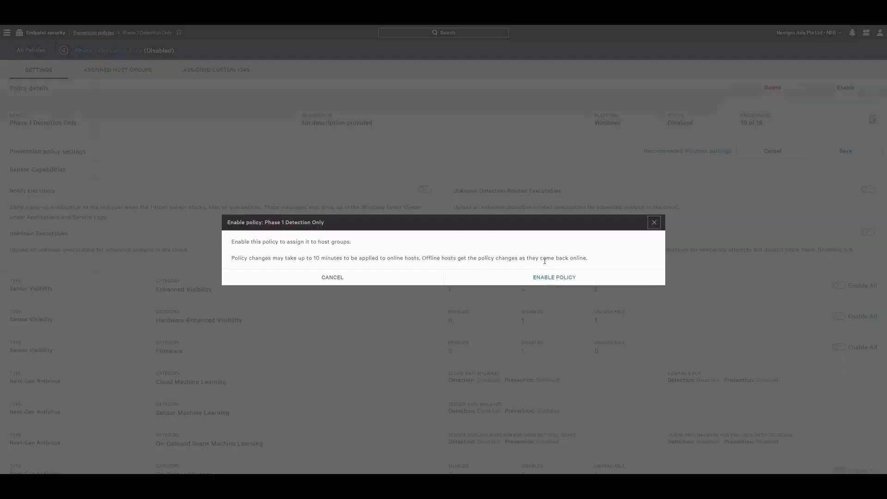
pyautogui.click(588, 278)
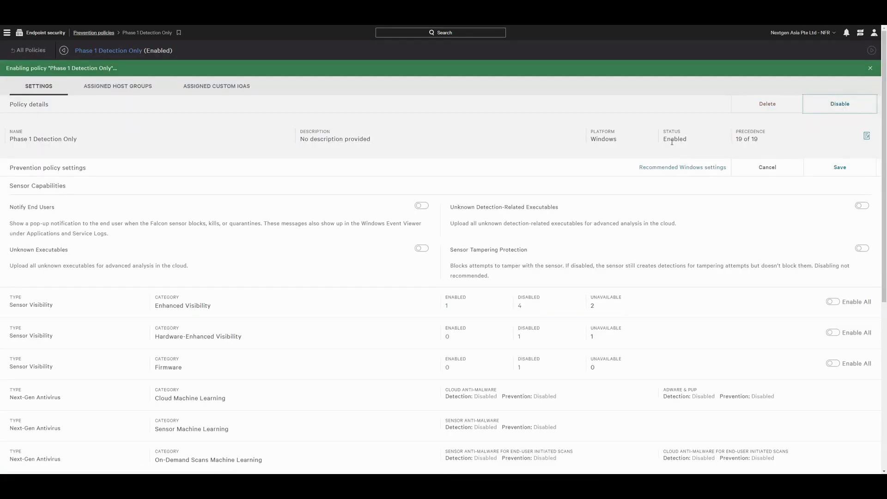
pyautogui.moveTo(664, 114); pyautogui.dragTo(688, 125)
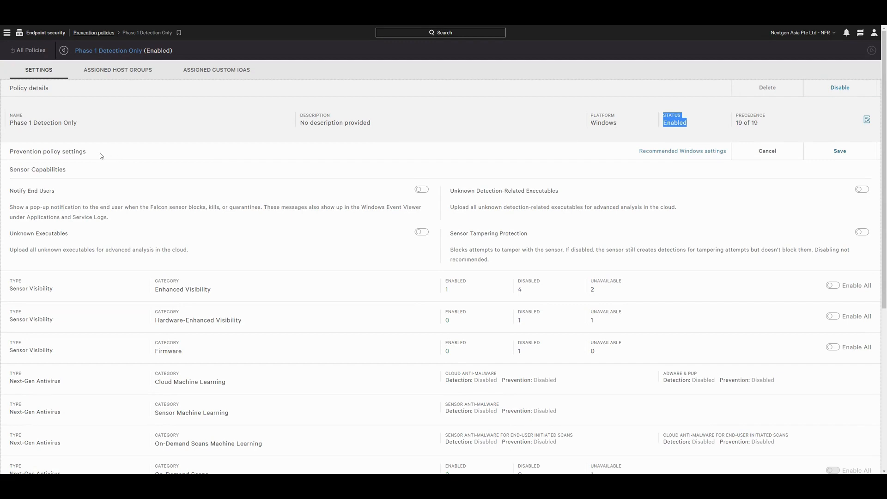
# - Try out the Notify End Users and Sensor Tampering Protection settings, switching each one on and back off
pyautogui.click(11, 192)
pyautogui.moveTo(10, 192); pyautogui.dragTo(54, 192)
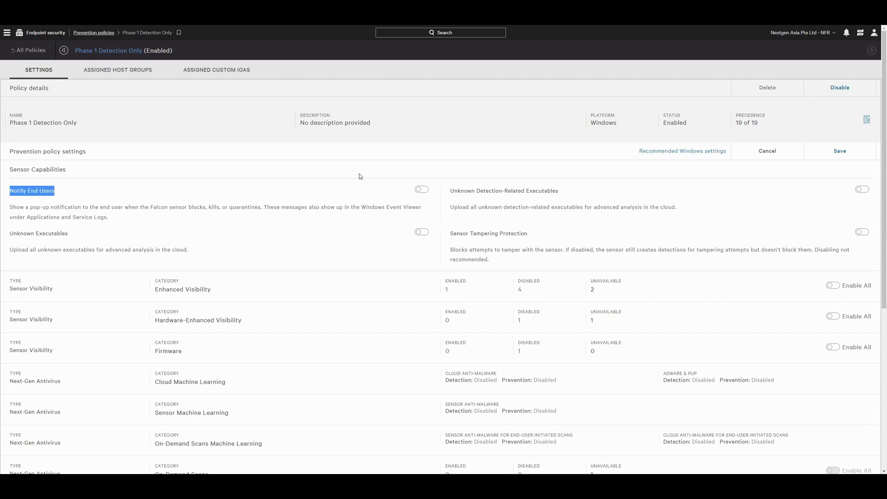
pyautogui.click(421, 190)
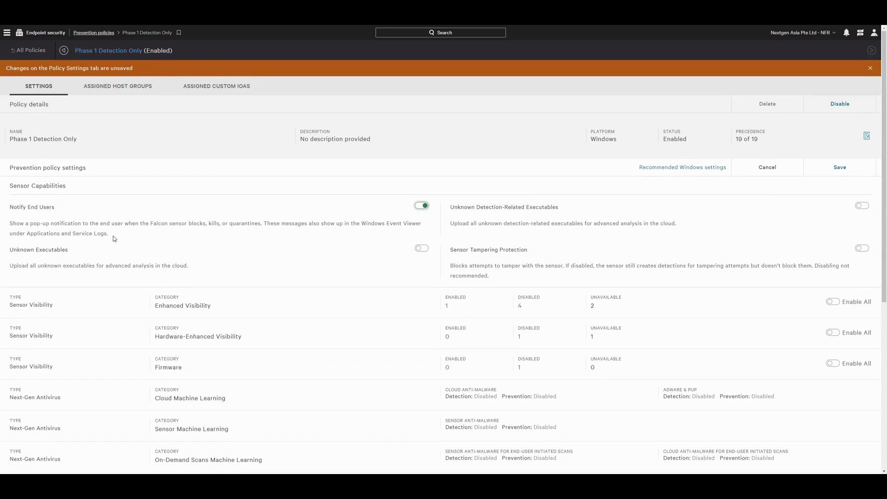
pyautogui.click(422, 205)
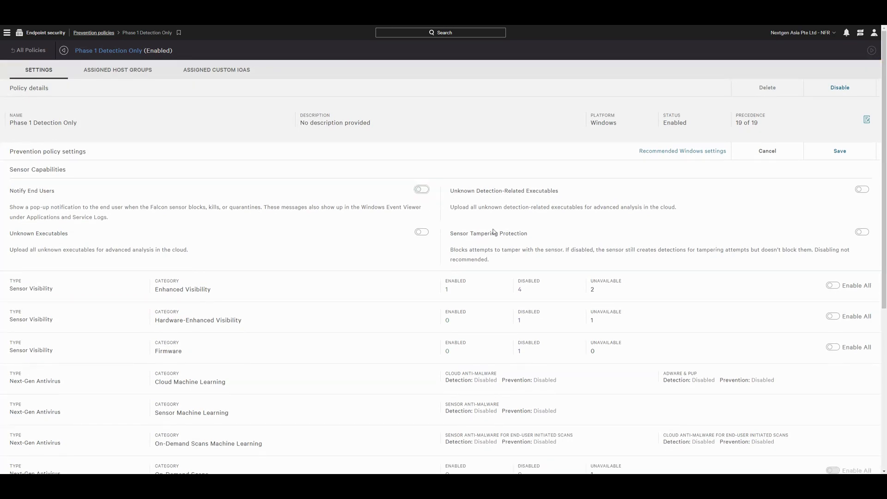
pyautogui.click(864, 234)
pyautogui.moveTo(453, 250); pyautogui.dragTo(525, 250)
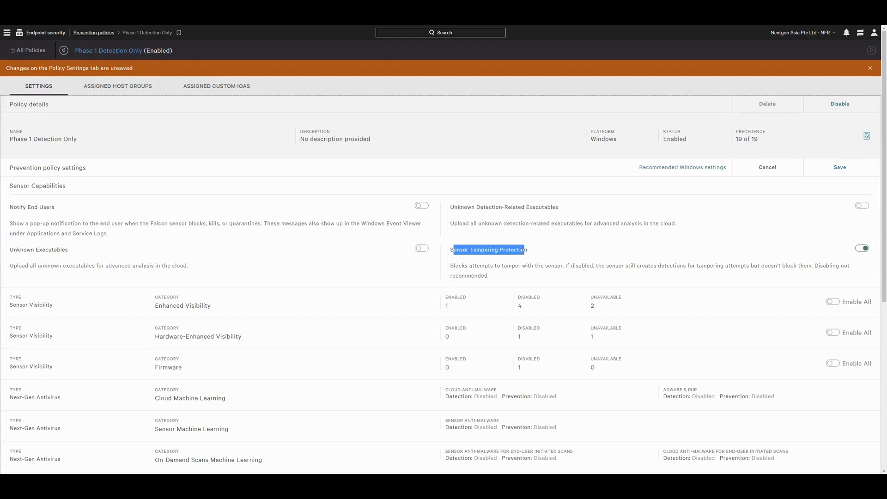
pyautogui.click(537, 254)
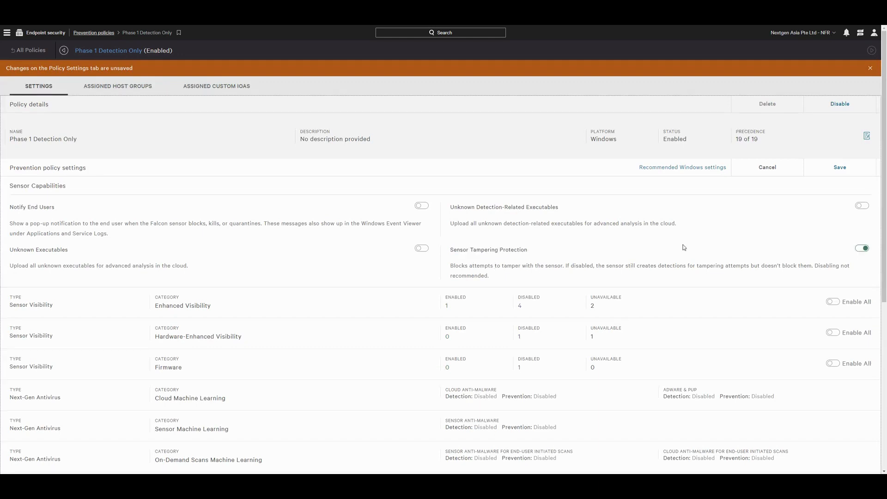
pyautogui.click(861, 248)
# - Examine the Enhanced Visibility, Hardware-Enhanced Visibility and Firmware categories, including Memory Scanning, Scan with CPU and BIOS Deep Visibility
pyautogui.scroll(-3, 262, 234)
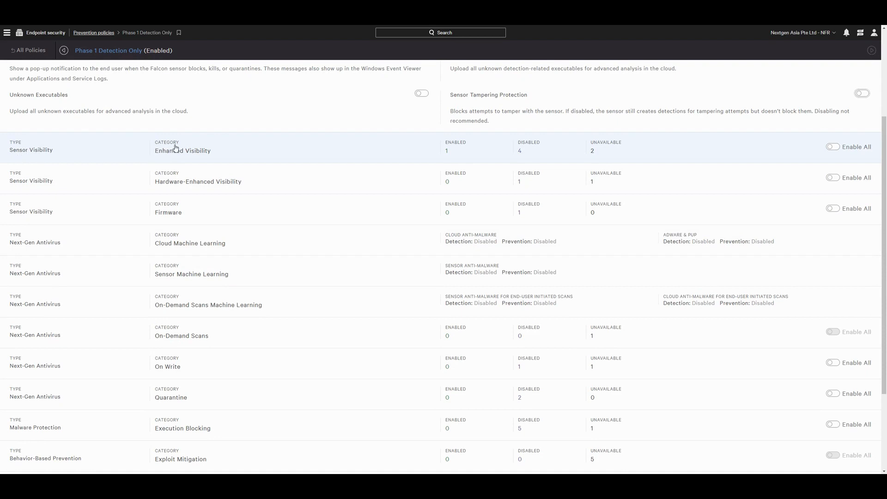
pyautogui.click(227, 155)
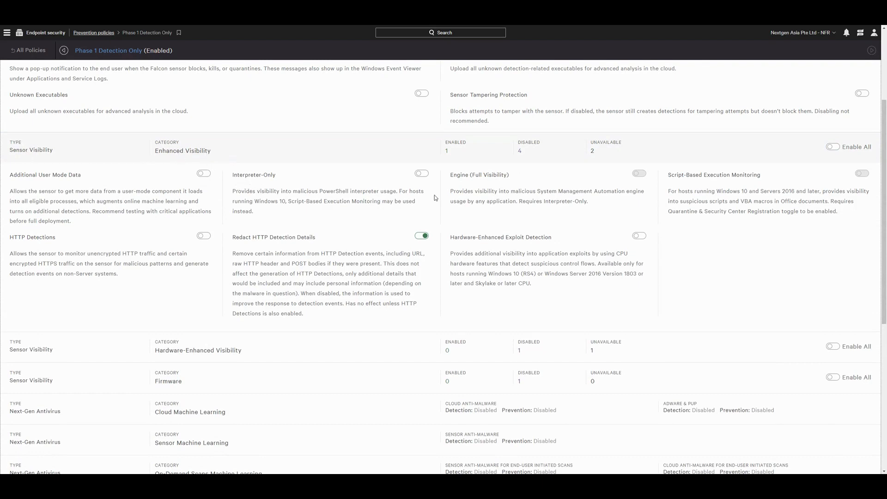
pyautogui.click(247, 153)
pyautogui.click(257, 184)
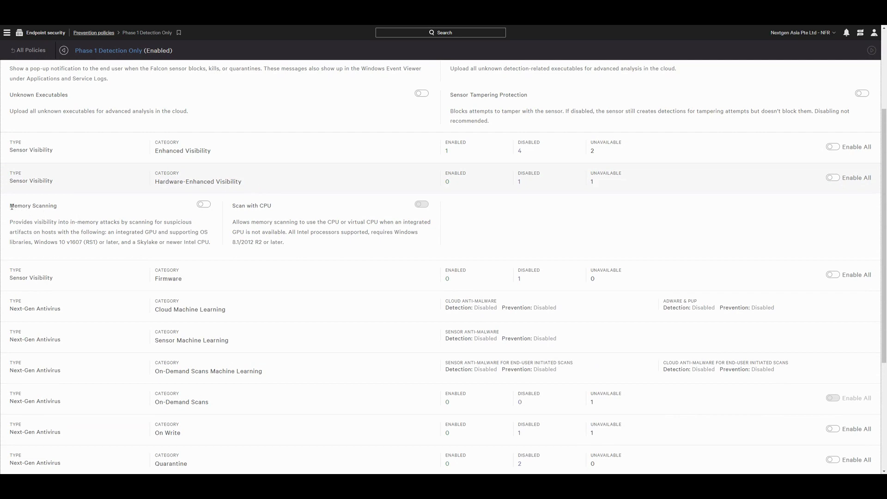
pyautogui.moveTo(12, 206); pyautogui.dragTo(55, 208)
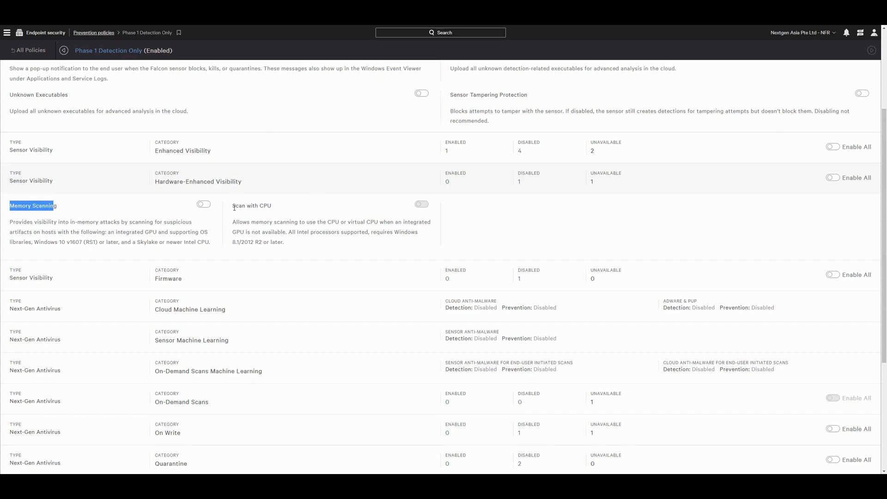
pyautogui.moveTo(233, 206); pyautogui.dragTo(270, 205)
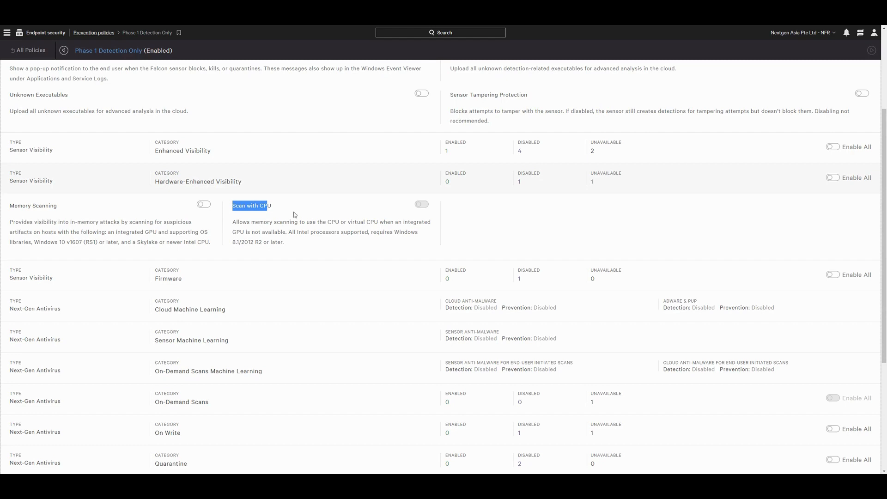
pyautogui.click(231, 279)
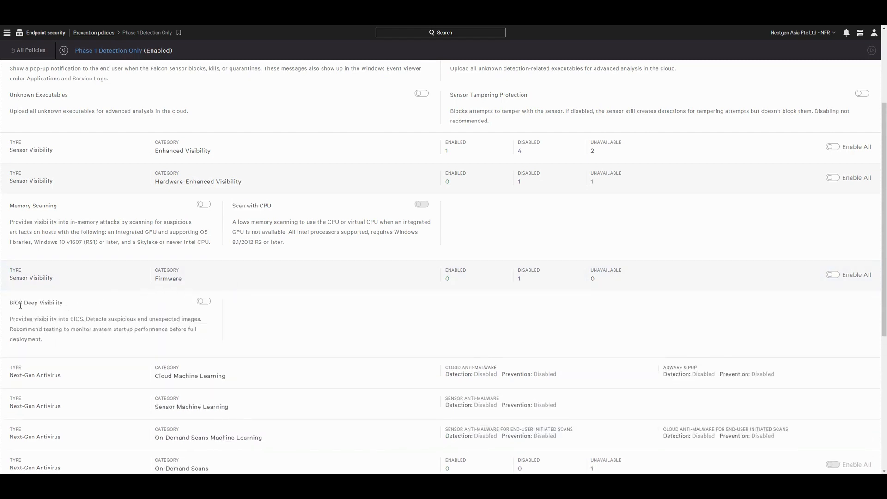
pyautogui.moveTo(11, 302); pyautogui.dragTo(64, 304)
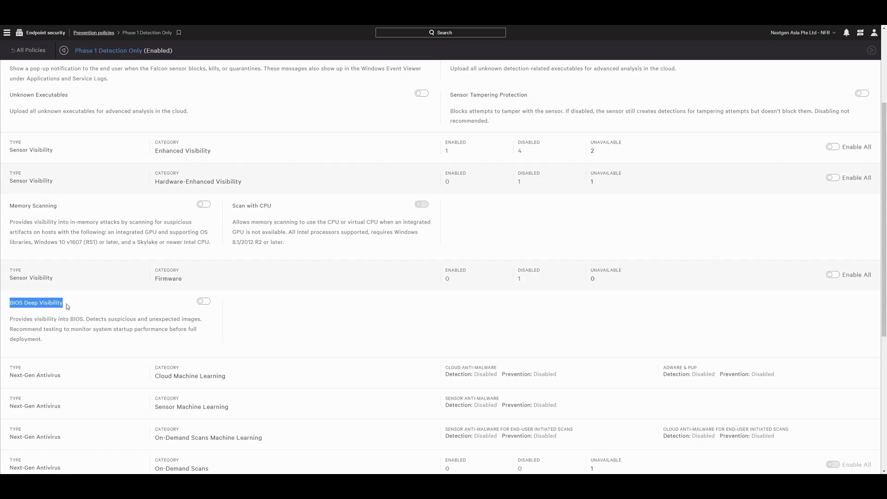
pyautogui.click(86, 281)
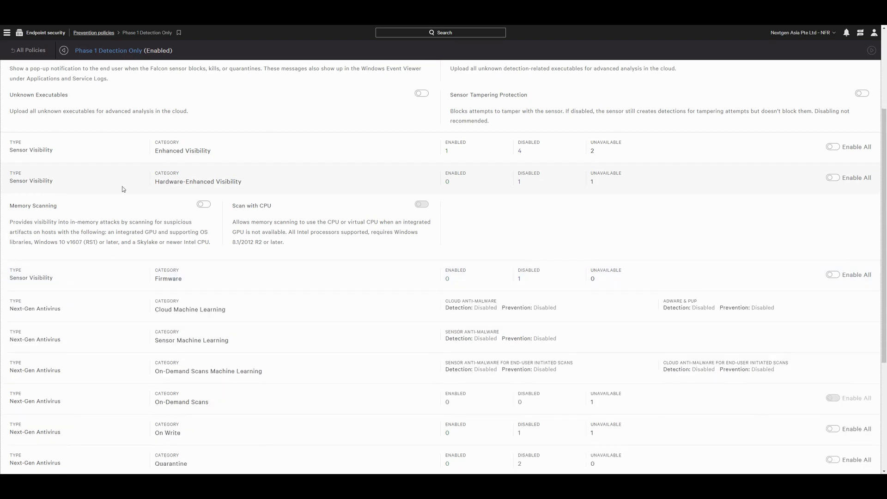
pyautogui.click(123, 182)
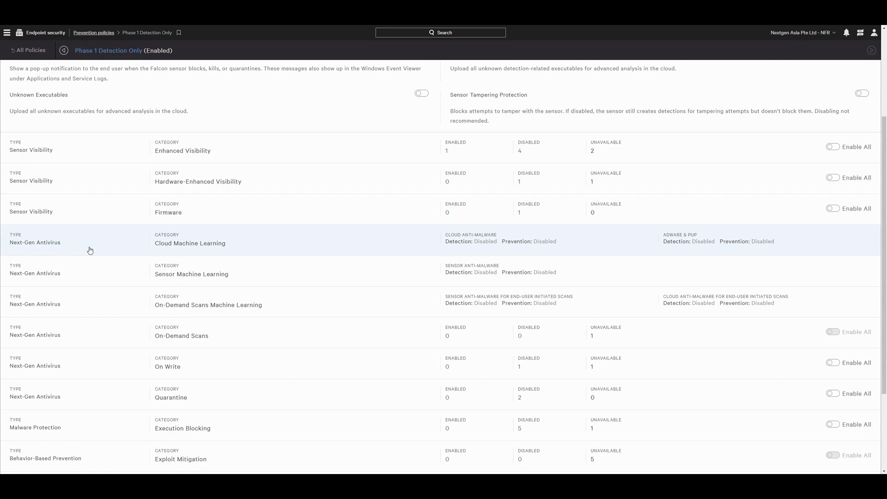
# - Under Cloud Machine Learning, set Cloud Anti-malware detection and prevention to Aggressive, and Adware & PUP detection to Aggressive with prevention at Moderate
pyautogui.click(169, 248)
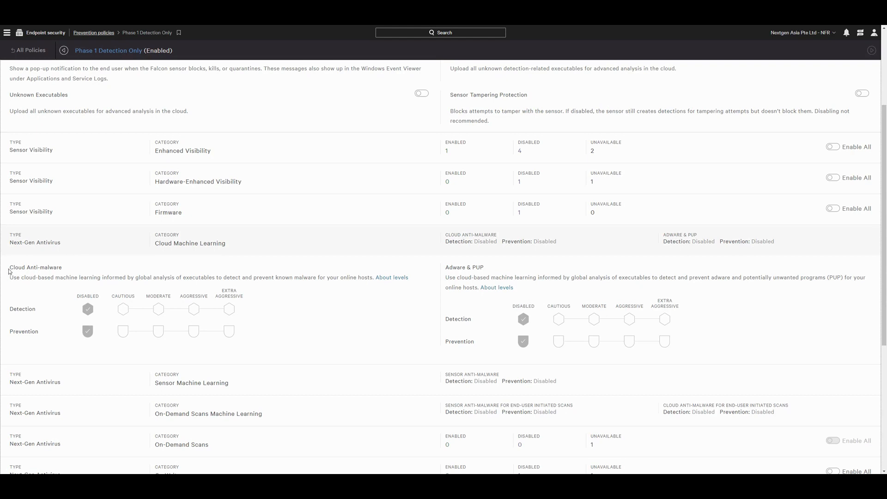
pyautogui.moveTo(11, 268); pyautogui.dragTo(62, 268)
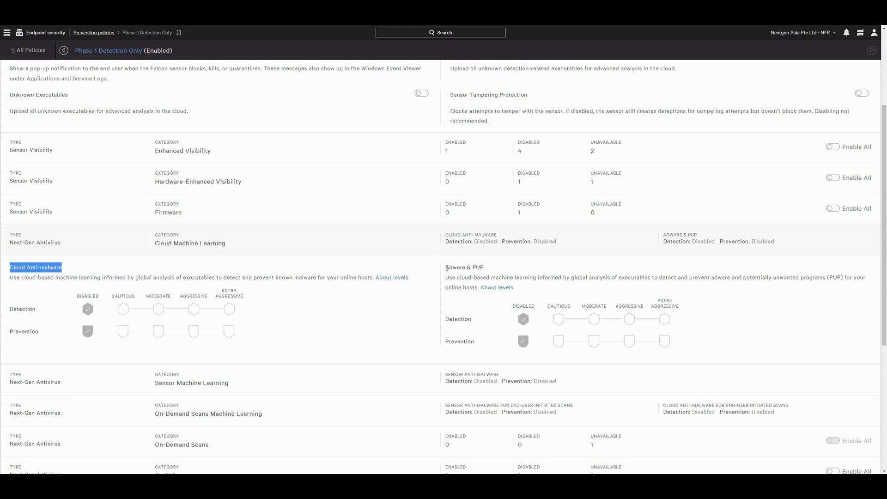
pyautogui.moveTo(446, 267); pyautogui.dragTo(487, 268)
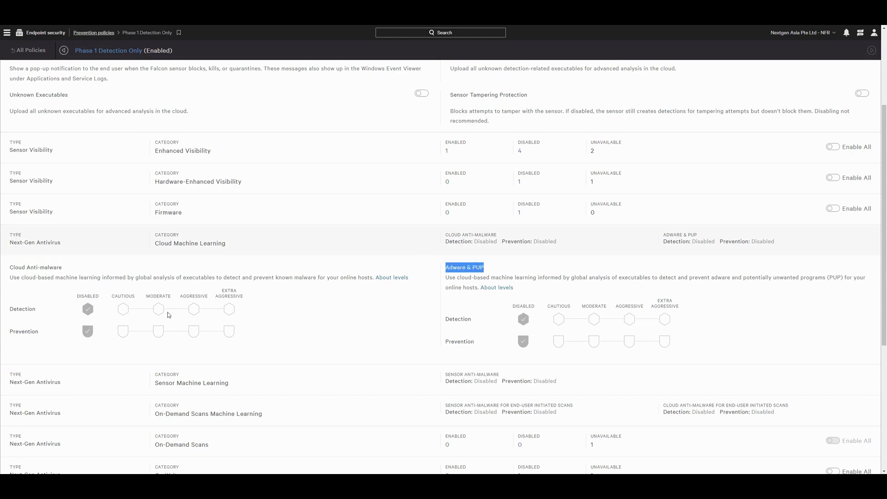
pyautogui.click(192, 313)
pyautogui.click(195, 332)
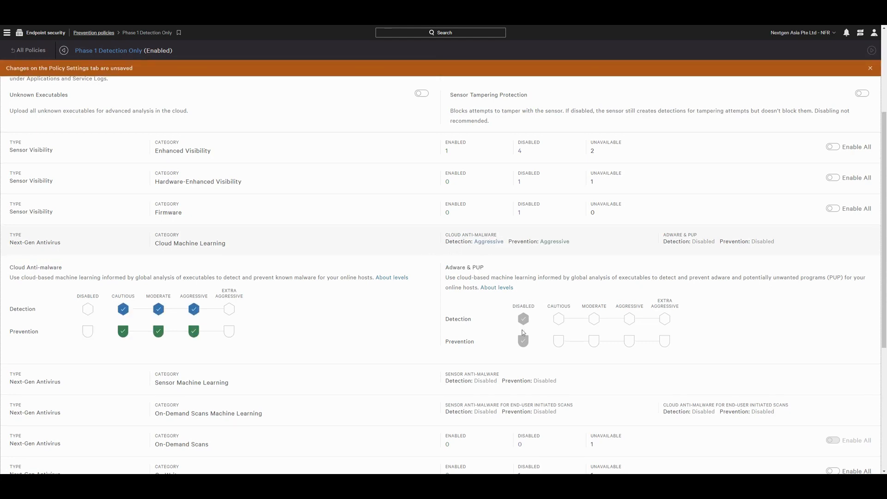
pyautogui.click(630, 320)
pyautogui.click(595, 342)
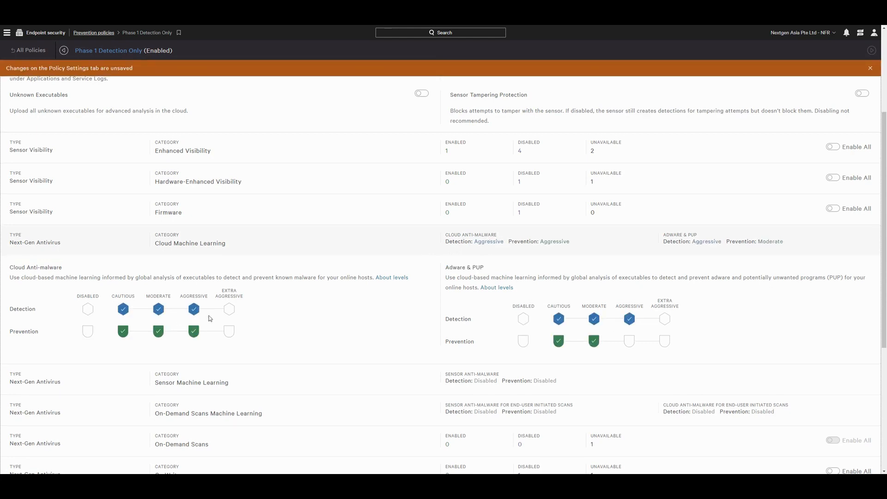
pyautogui.click(310, 245)
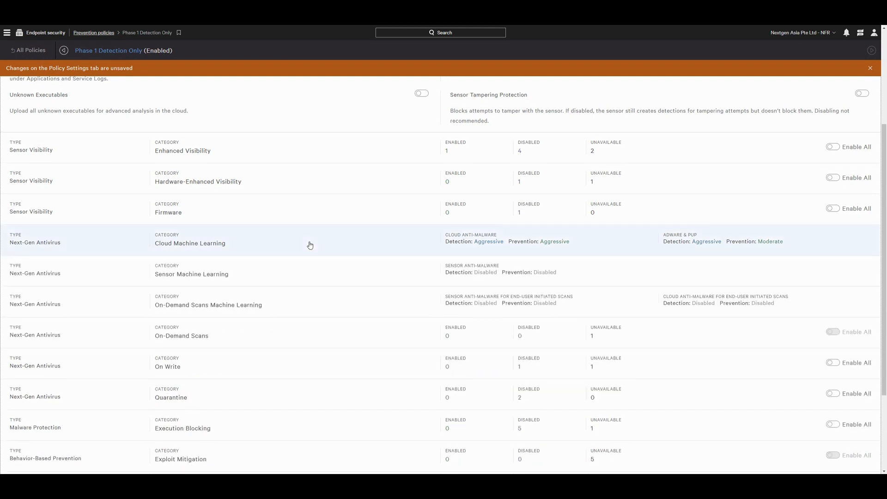
# - Under Sensor Machine Learning, set both detection and prevention for Sensor Anti-malware to Aggressive
pyautogui.click(274, 278)
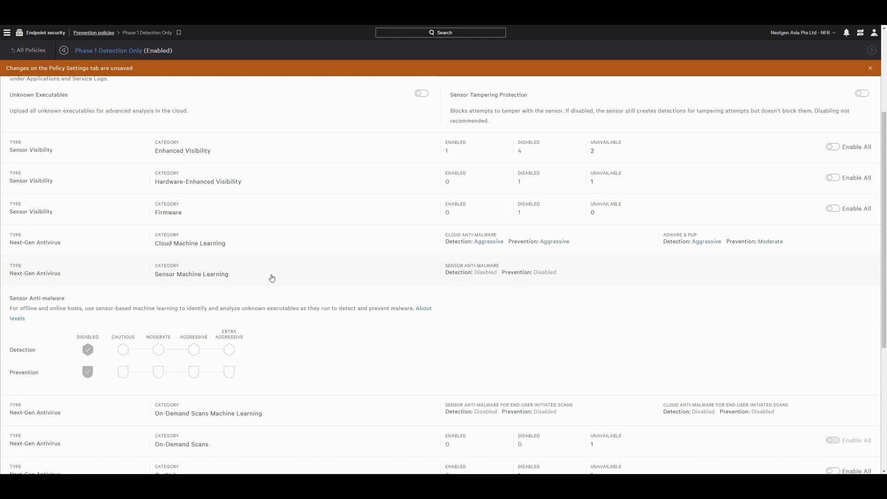
pyautogui.click(194, 350)
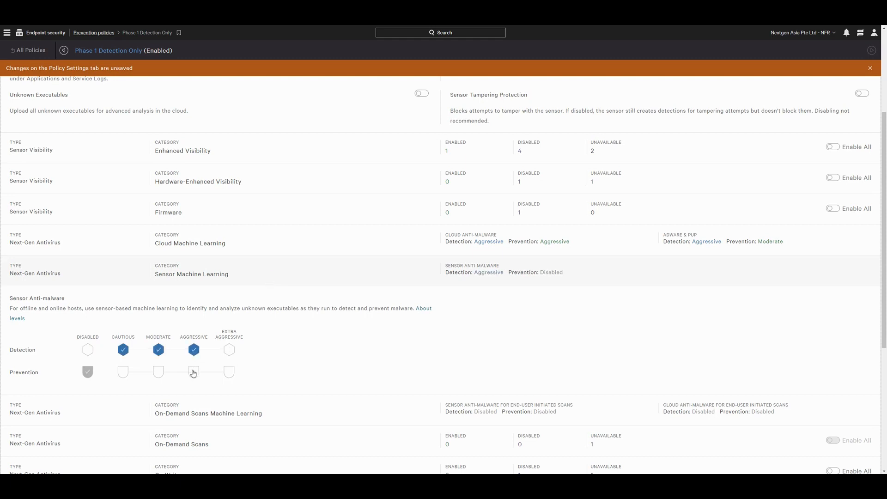
pyautogui.click(194, 372)
pyautogui.click(237, 280)
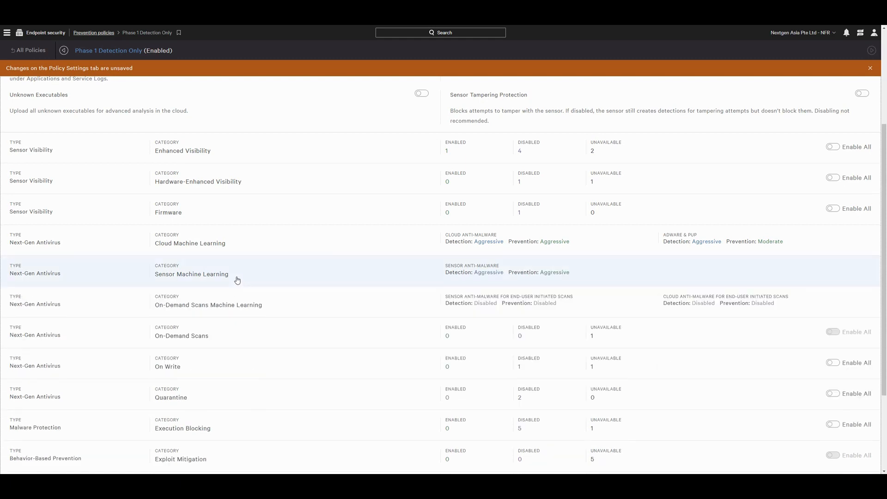
# - Under On-Demand Scans Machine Learning, set Sensor Anti-malware detection to Aggressive and prevention to Moderate, and Cloud Anti-malware detection and prevention to Aggressive
pyautogui.click(241, 311)
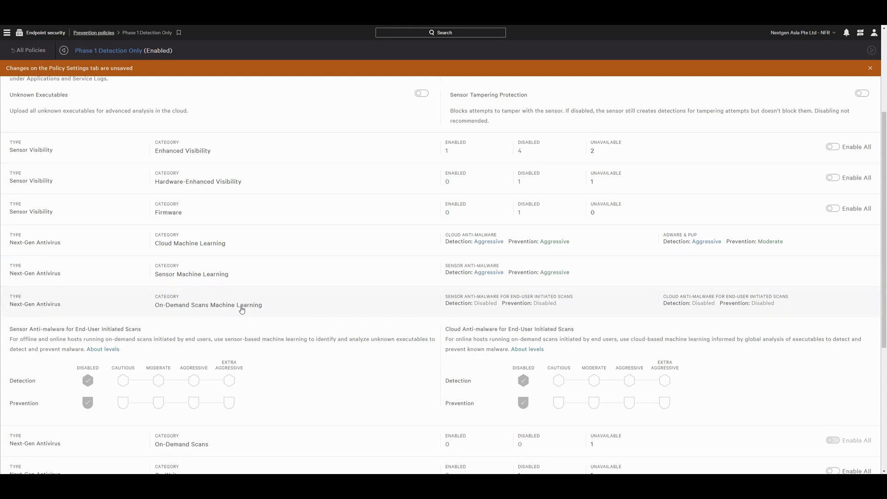
pyautogui.scroll(-3, 241, 310)
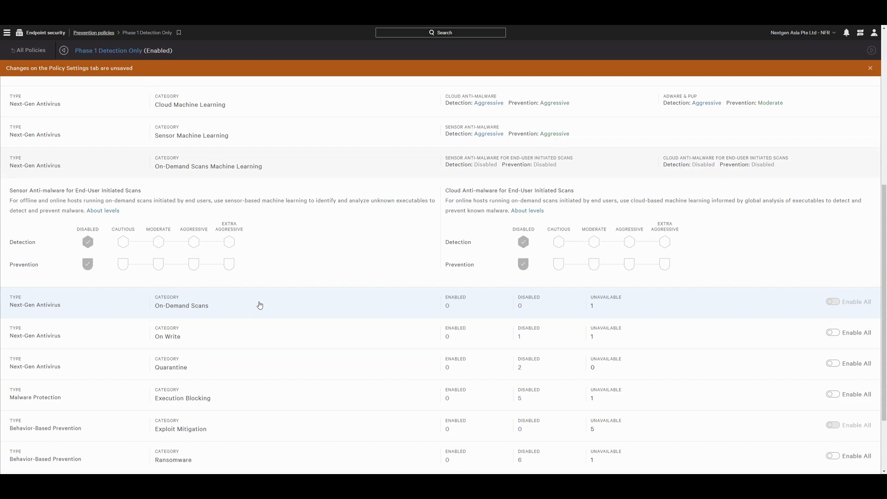
pyautogui.click(194, 242)
pyautogui.click(158, 265)
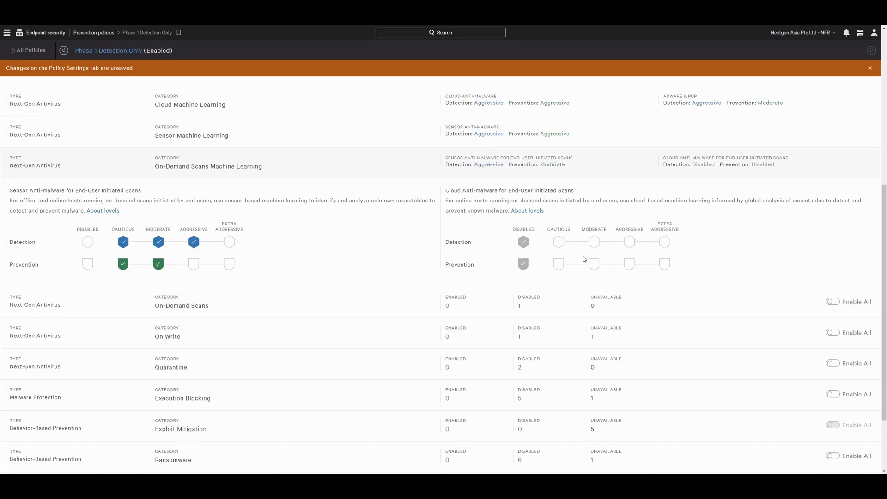
pyautogui.click(629, 242)
pyautogui.click(629, 264)
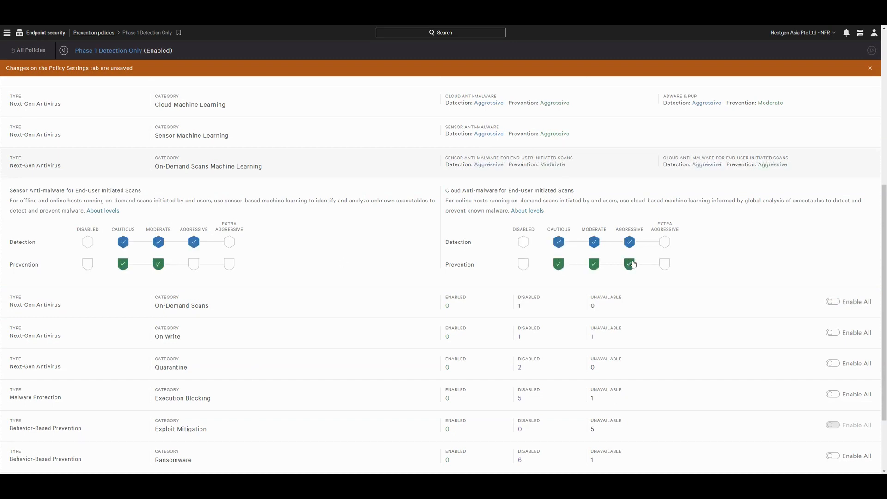
pyautogui.click(324, 171)
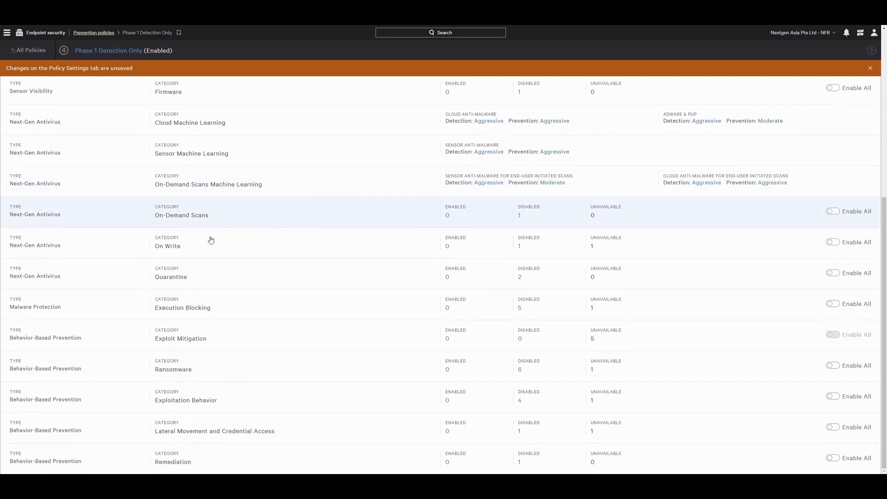
# - Review the On Write category, and enable Quarantine & Security Center Registration in the Quarantine category
pyautogui.click(215, 254)
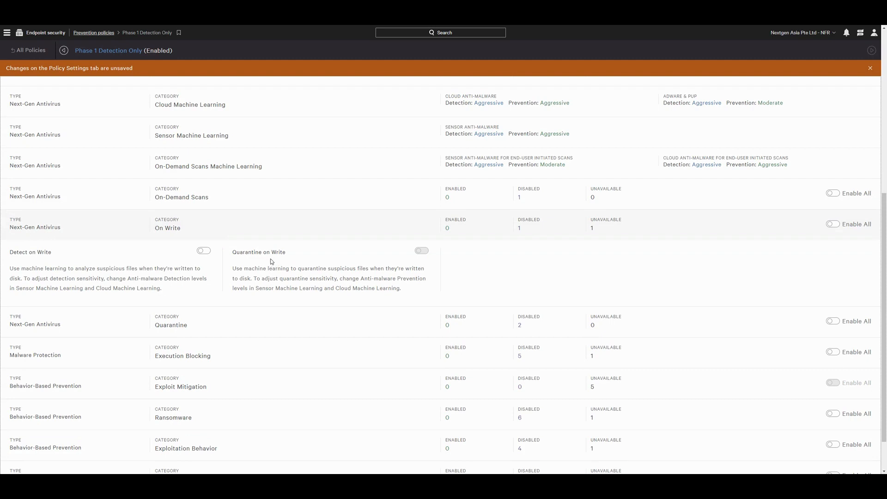
pyautogui.click(258, 233)
pyautogui.click(214, 279)
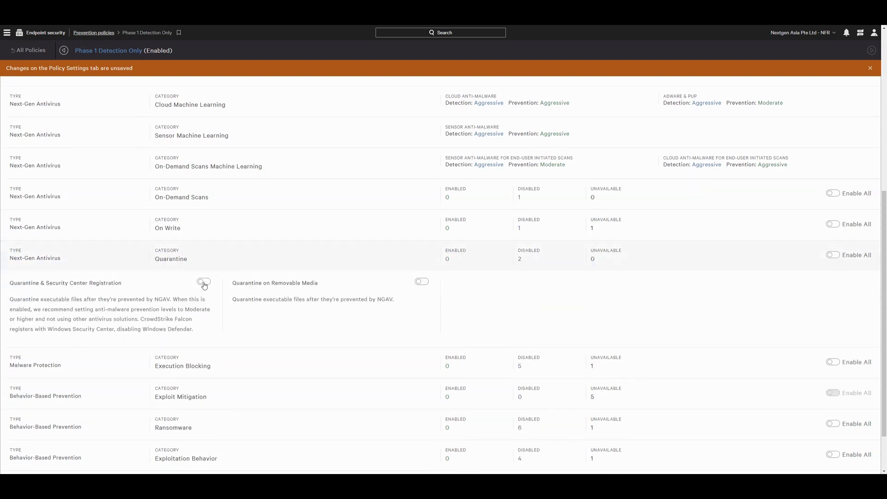
pyautogui.click(204, 282)
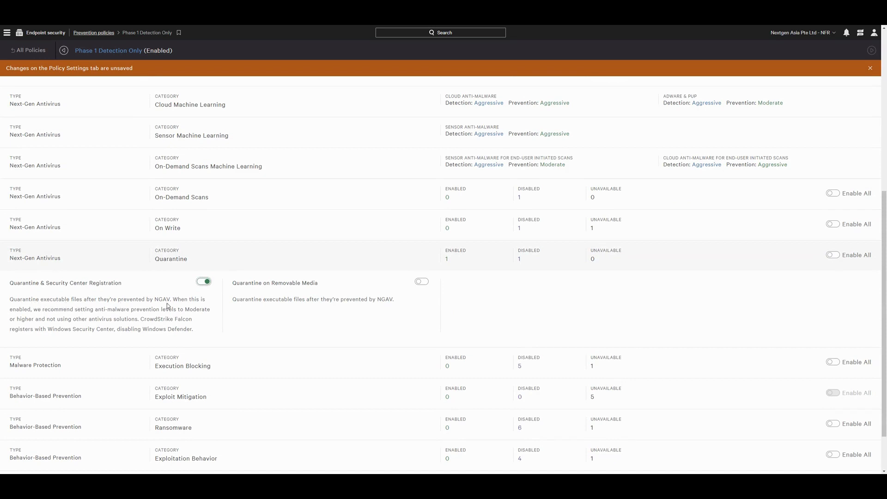
pyautogui.click(196, 265)
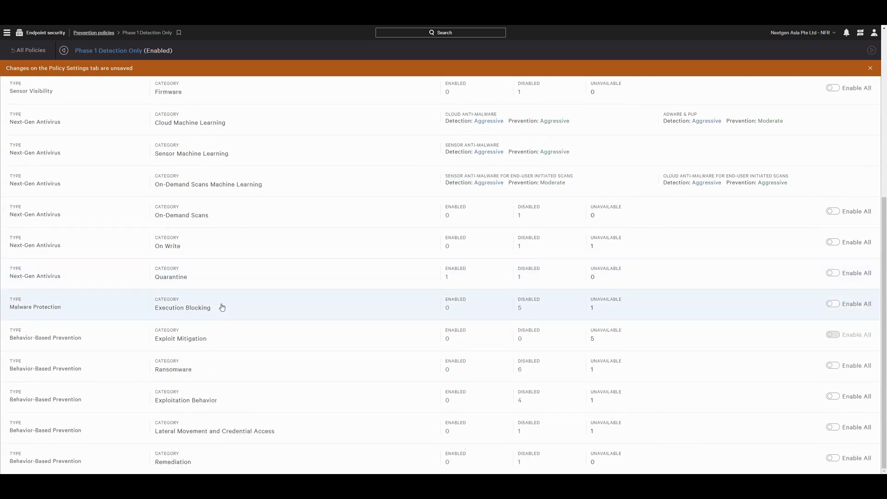
# - Examine the settings in the Execution Blocking, Exploit Mitigation and Ransomware categories, closing each category after reviewing it
pyautogui.click(224, 307)
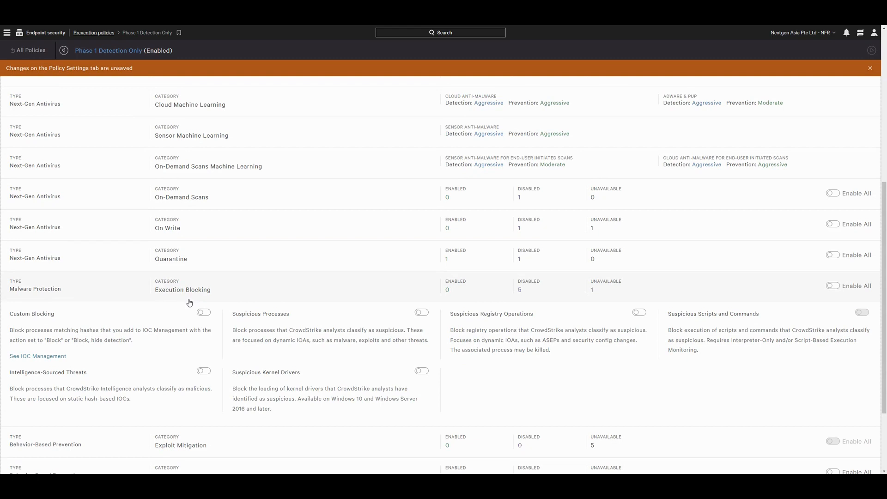
pyautogui.click(214, 293)
pyautogui.click(222, 341)
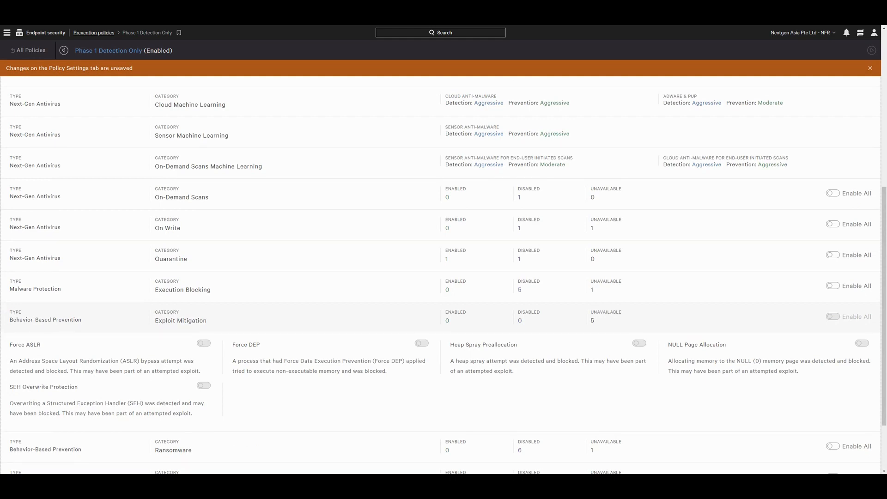
pyautogui.click(280, 317)
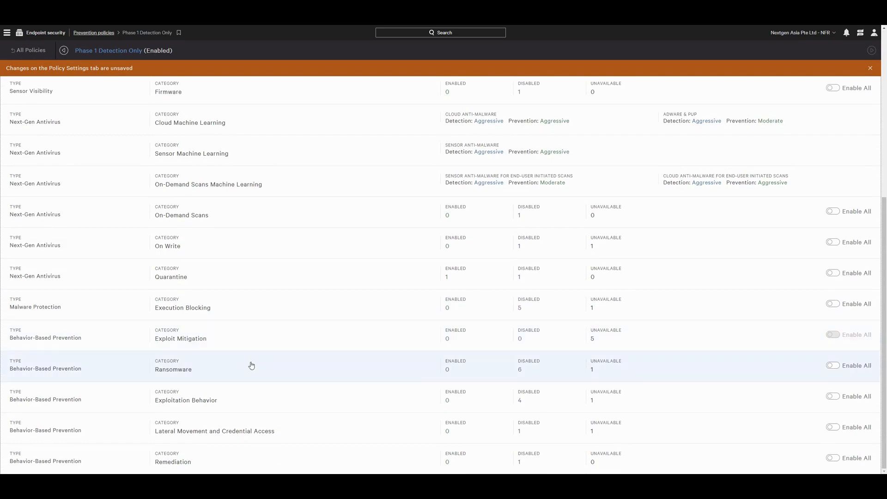
pyautogui.click(254, 365)
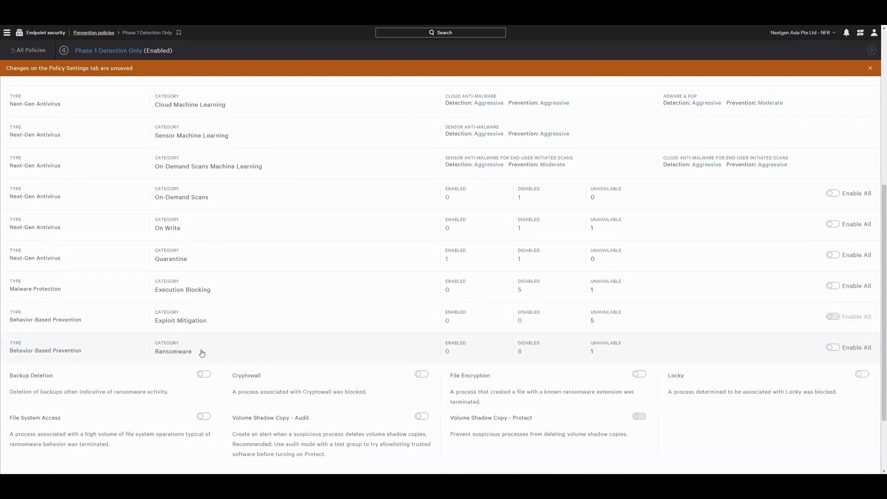
pyautogui.scroll(-2, 202, 353)
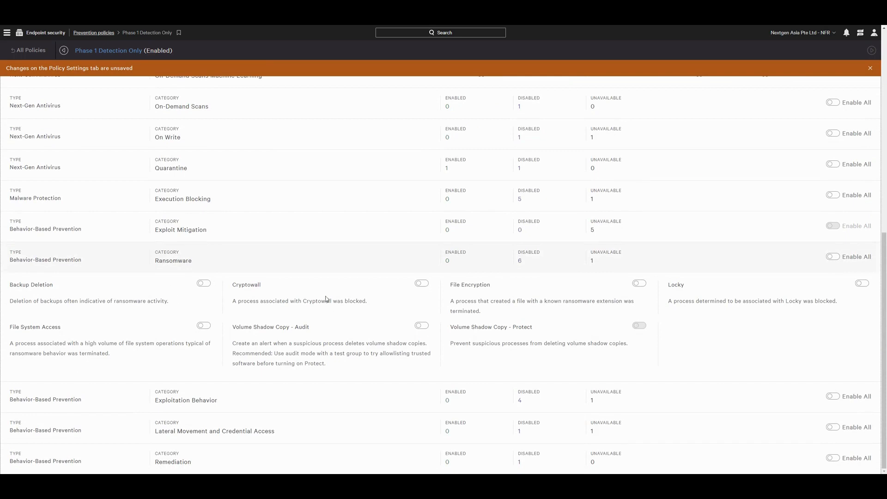
pyautogui.click(208, 264)
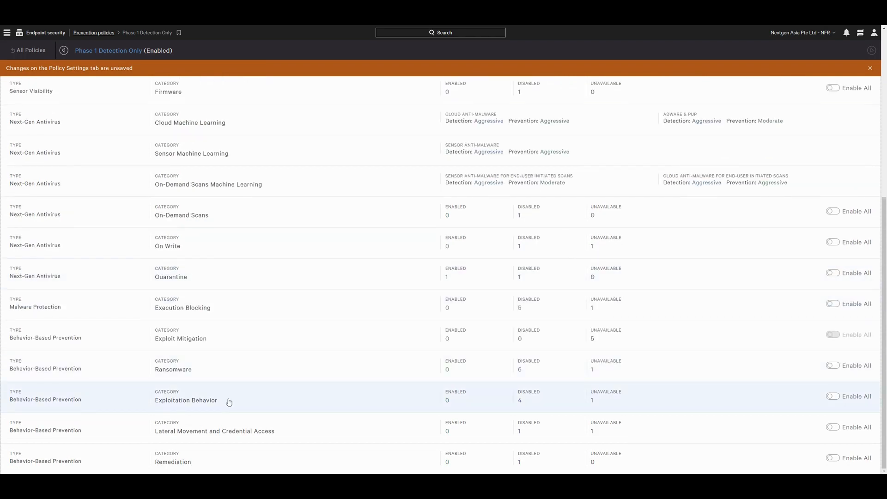
# - Examine the settings in the Exploitation Behavior, Lateral Movement and Credential Access, and Remediation categories
pyautogui.click(229, 402)
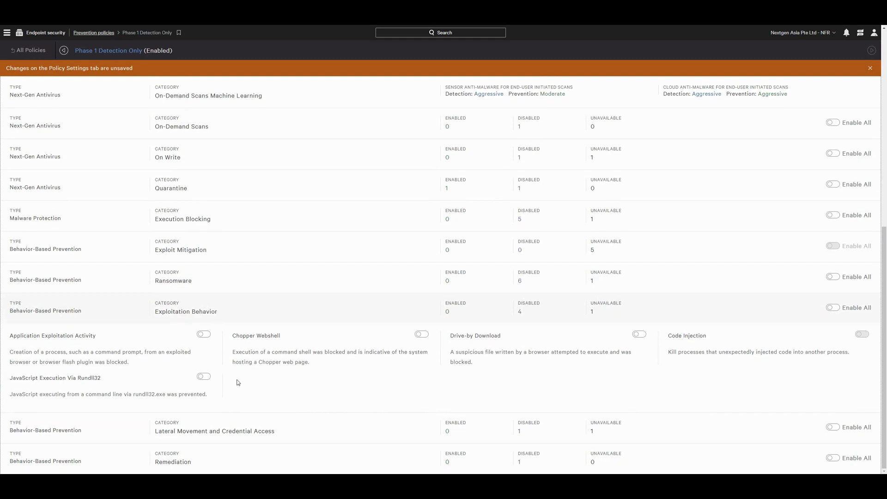
pyautogui.click(249, 316)
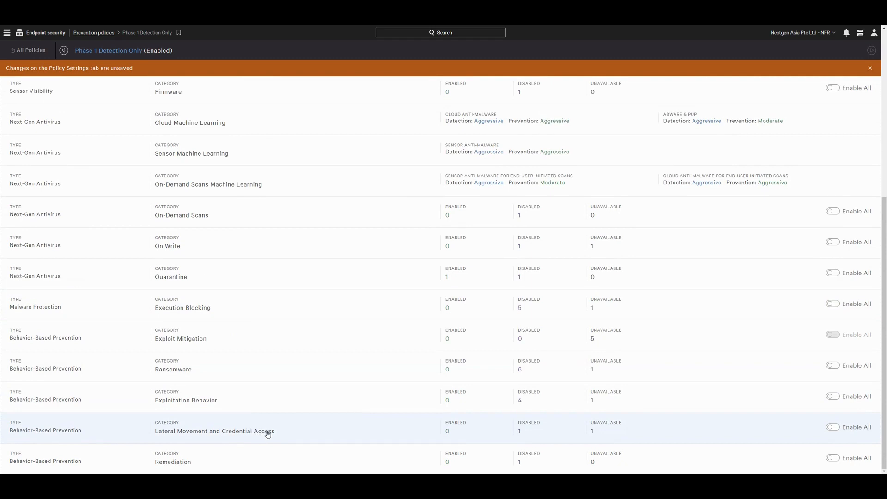
pyautogui.click(267, 431)
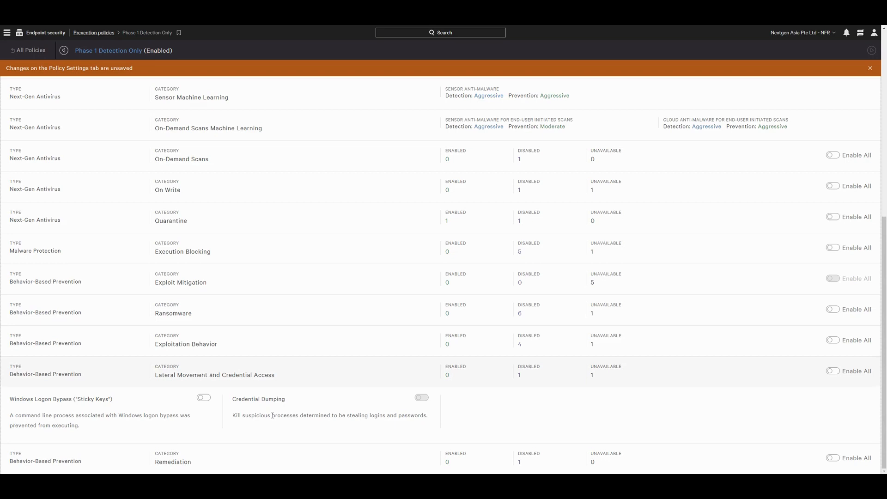
pyautogui.click(271, 381)
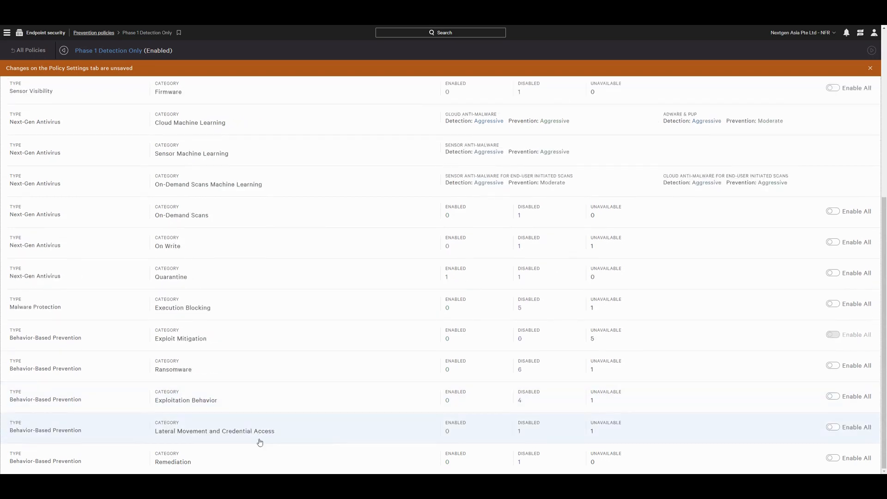
pyautogui.click(261, 454)
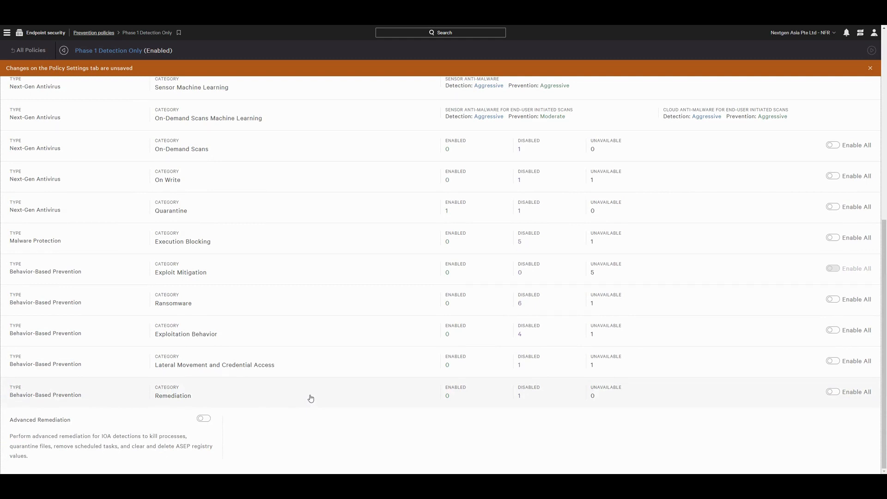
pyautogui.scroll(1, 312, 396)
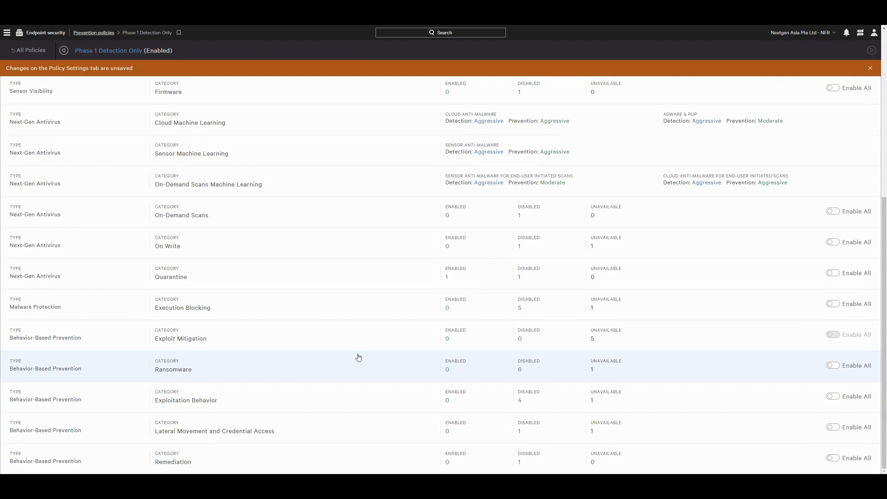
# - Open the recommended Windows settings documentation for the policy and go to its Windows three-phase settings section
pyautogui.scroll(6, 359, 342)
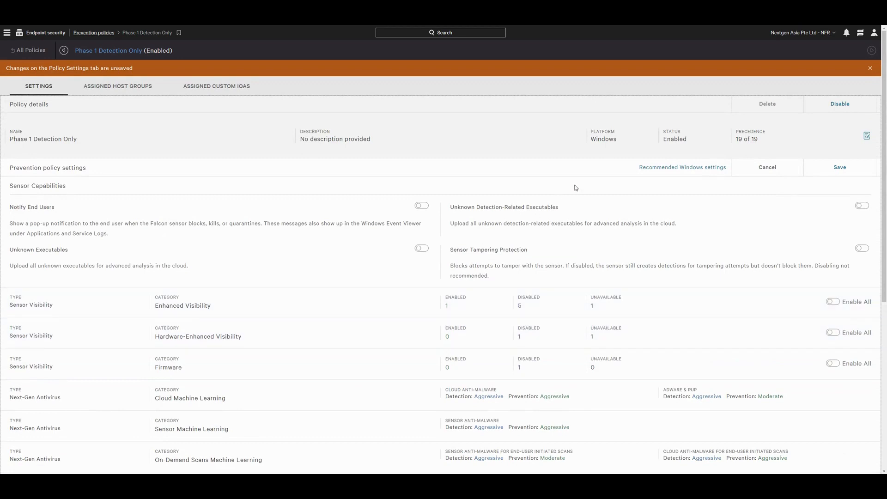
pyautogui.click(693, 168)
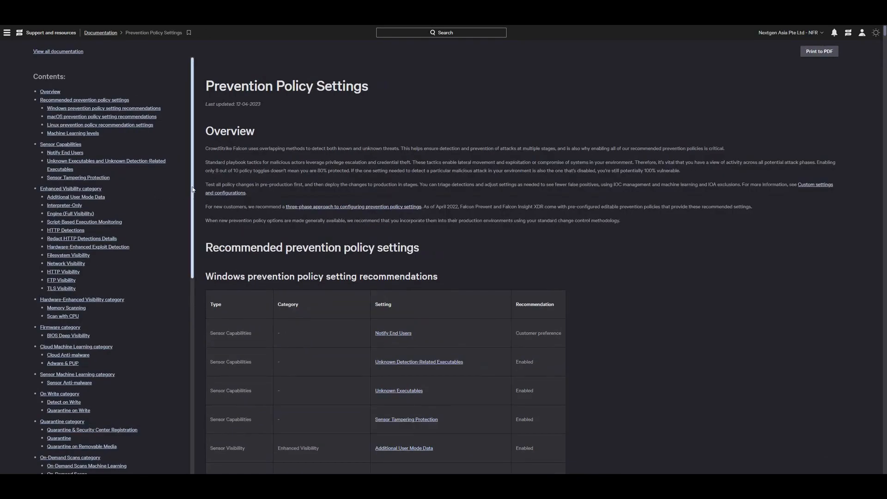
pyautogui.moveTo(193, 189); pyautogui.dragTo(196, 434)
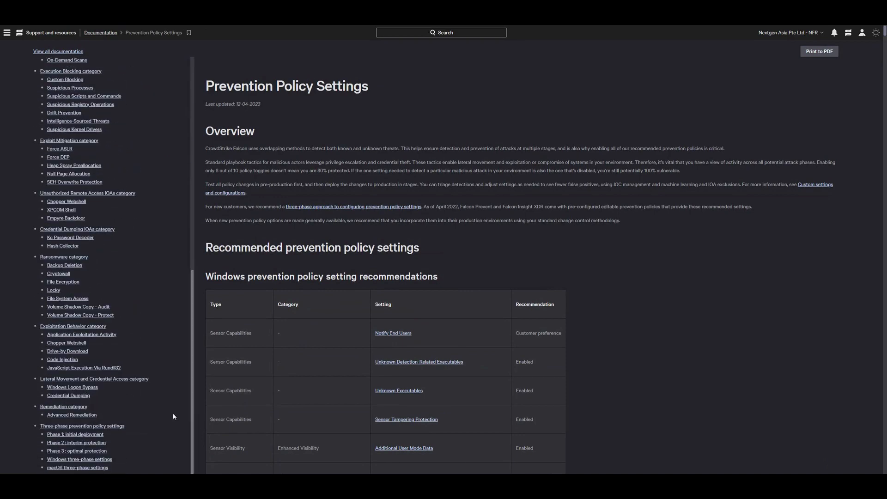
pyautogui.click(84, 461)
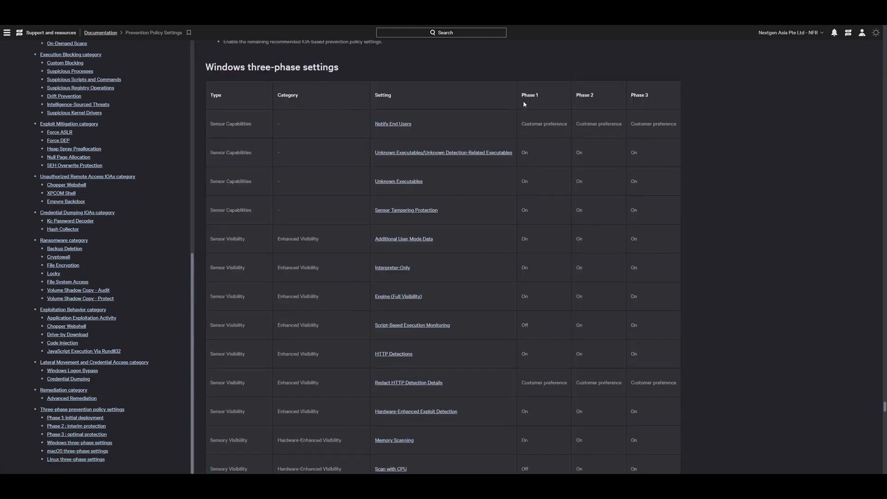
# - Read through the Windows three-phase settings table, comparing the Phase 1, Phase 2 and Phase 3 recommendations for each setting
pyautogui.moveTo(576, 96); pyautogui.dragTo(649, 95)
pyautogui.scroll(-10, 543, 151)
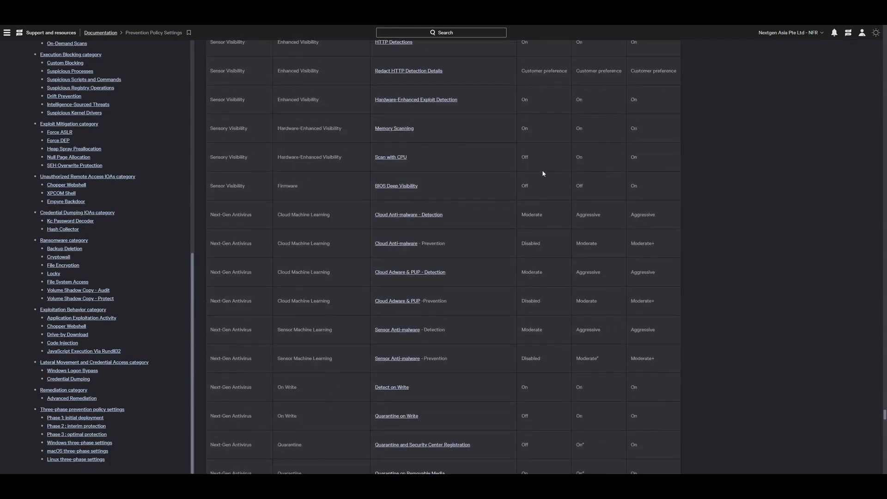
pyautogui.scroll(-15, 541, 177)
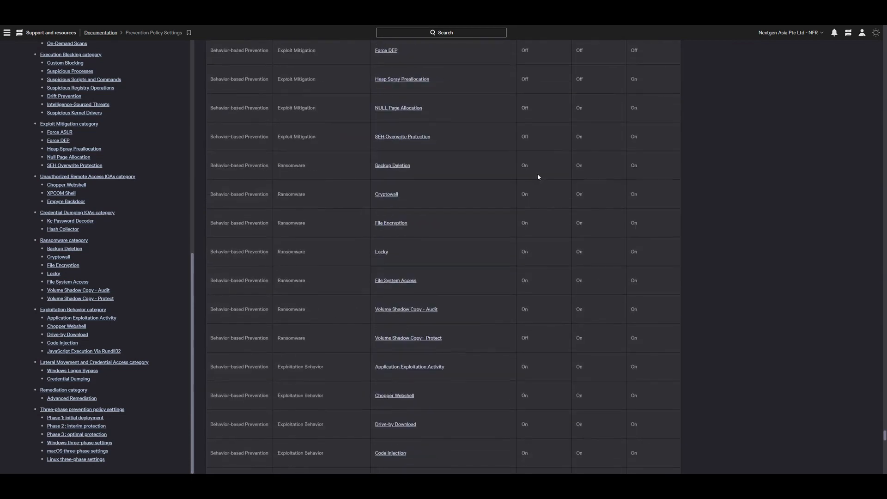
pyautogui.scroll(-2, 385, 262)
pyautogui.scroll(-20, 297, 299)
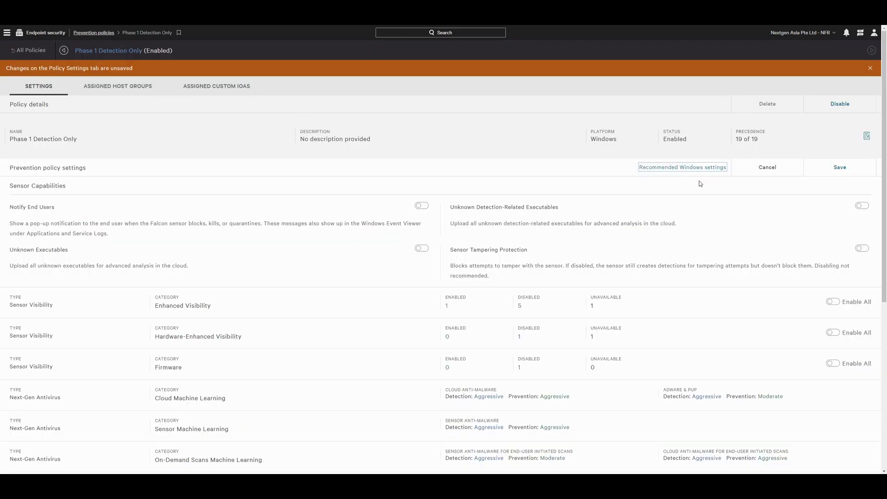
# - Save the "Phase 1 Detection Only" prevention policy settings and confirm the policy change
pyautogui.click(839, 169)
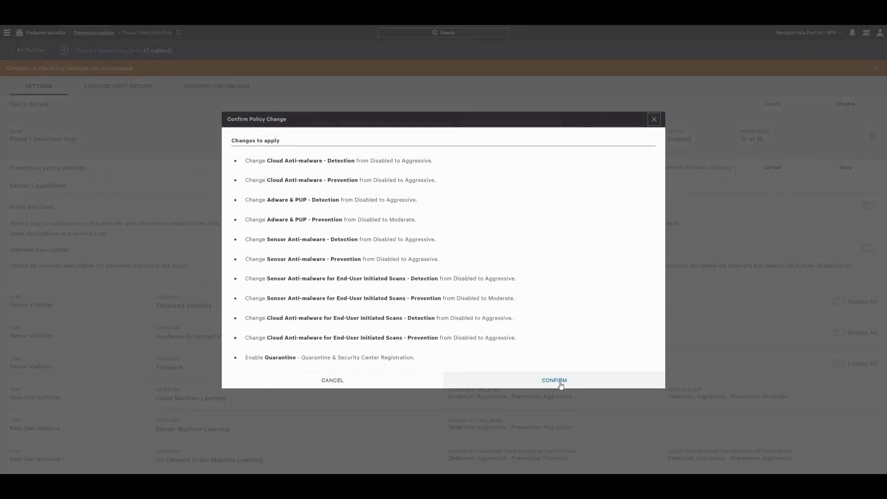
pyautogui.click(560, 383)
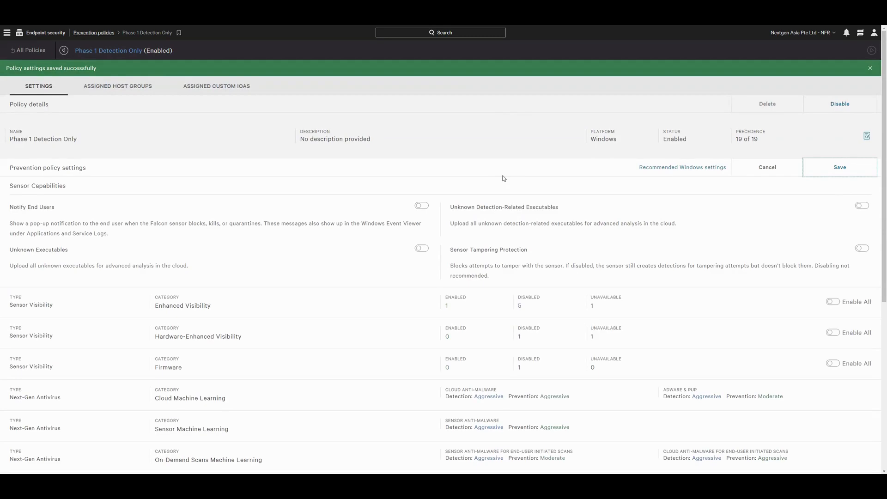